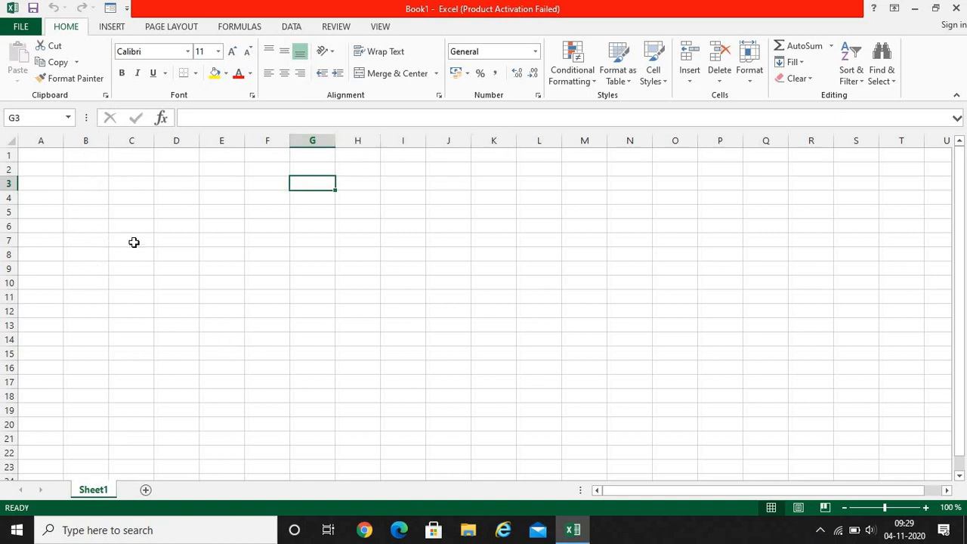
# Select the cell range B2:F12, followed by the separate range J4:M13
pyautogui.click(82, 171)
pyautogui.moveTo(82, 171); pyautogui.dragTo(253, 310)
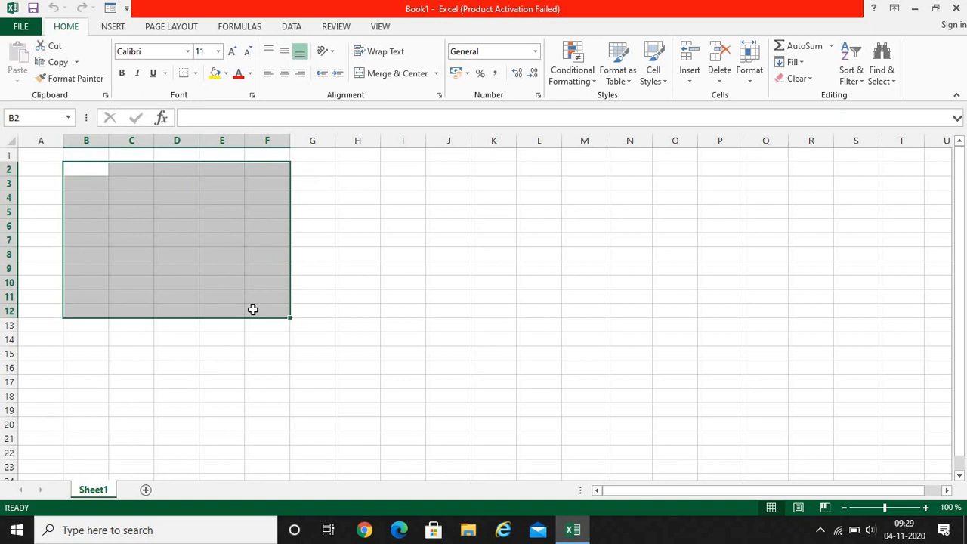
pyautogui.click(442, 195)
pyautogui.moveTo(463, 238); pyautogui.dragTo(591, 328)
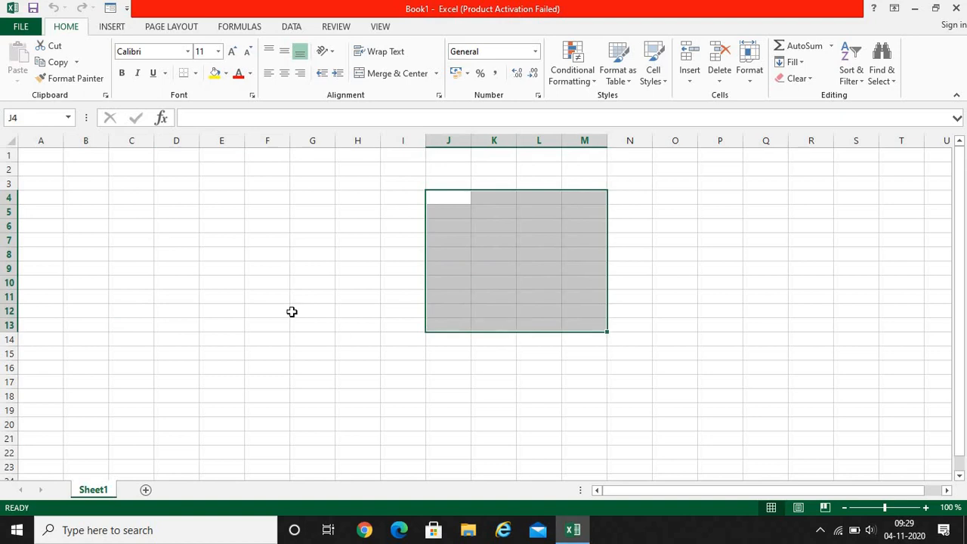
# Select cell F3 and extend the selection across and down to cover F3:L13
pyautogui.click(263, 185)
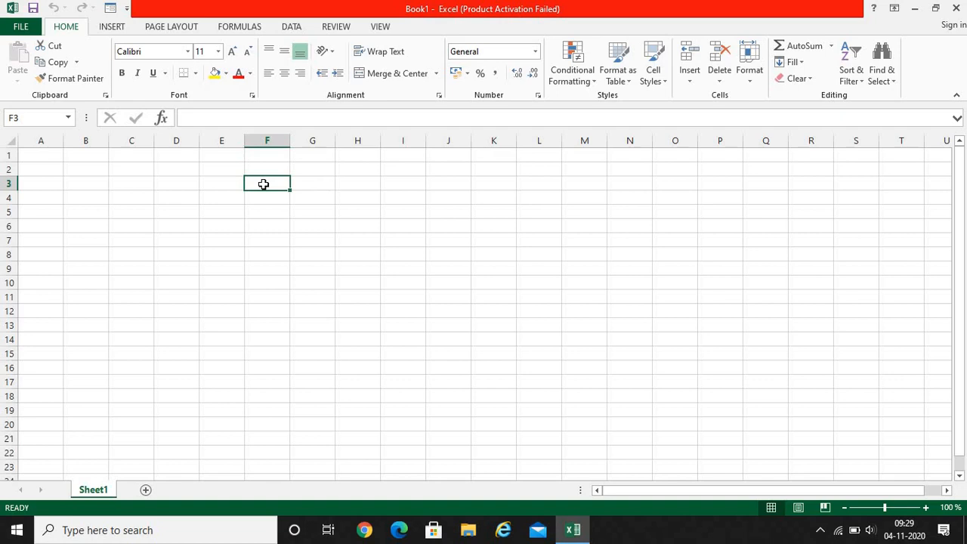
pyautogui.hotkey('shift', 'Right')
pyautogui.hotkey('shift', 'Right')
pyautogui.hotkey('shift', 'Right')
pyautogui.hotkey('shift', 'Right')
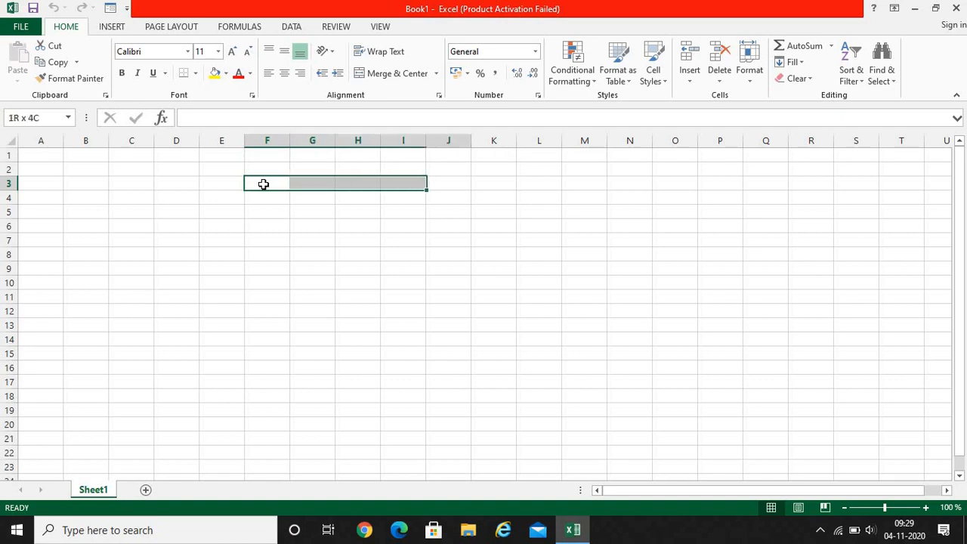
pyautogui.hotkey('shift', 'Down')
pyautogui.hotkey('shift', 'Down')
pyautogui.hotkey('shift', 'Down')
pyautogui.hotkey('shift', 'Down')
pyautogui.hotkey('shift', 'Down')
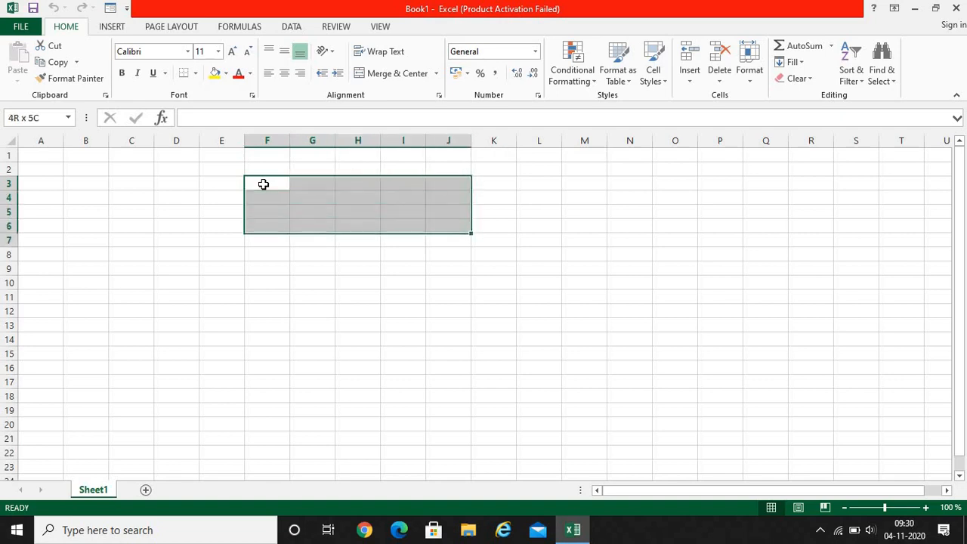
pyautogui.hotkey('shift', 'Left')
pyautogui.hotkey('shift', 'Left')
pyautogui.hotkey('shift', 'Right')
pyautogui.hotkey('shift', 'Right')
pyautogui.hotkey('shift', 'Right')
pyautogui.hotkey('shift', 'Right')
pyautogui.hotkey('shift', 'Down')
pyautogui.hotkey('shift', 'Down')
pyautogui.hotkey('shift', 'Down')
pyautogui.hotkey('shift', 'Down')
pyautogui.hotkey('shift', 'Down')
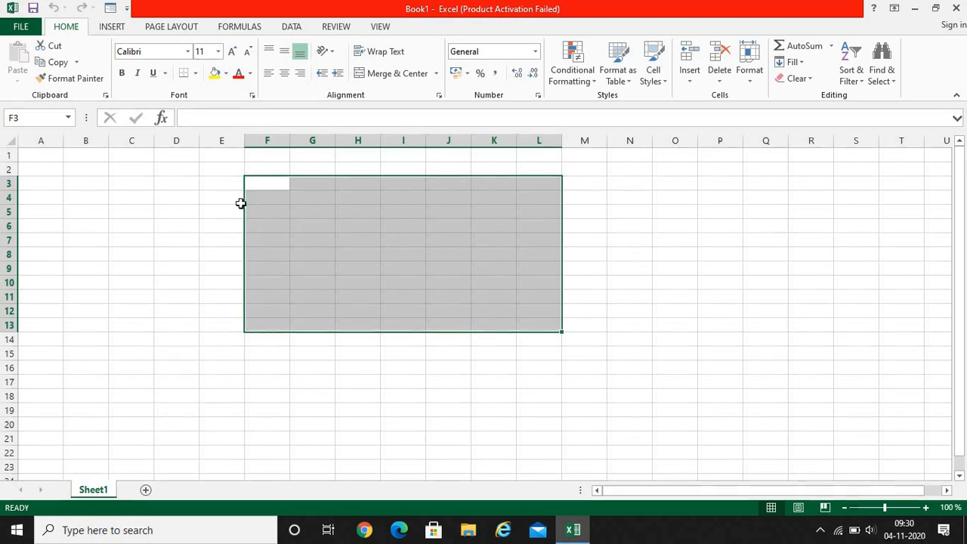
# Replace the current selection with the cell range G3:J13
pyautogui.click(270, 185)
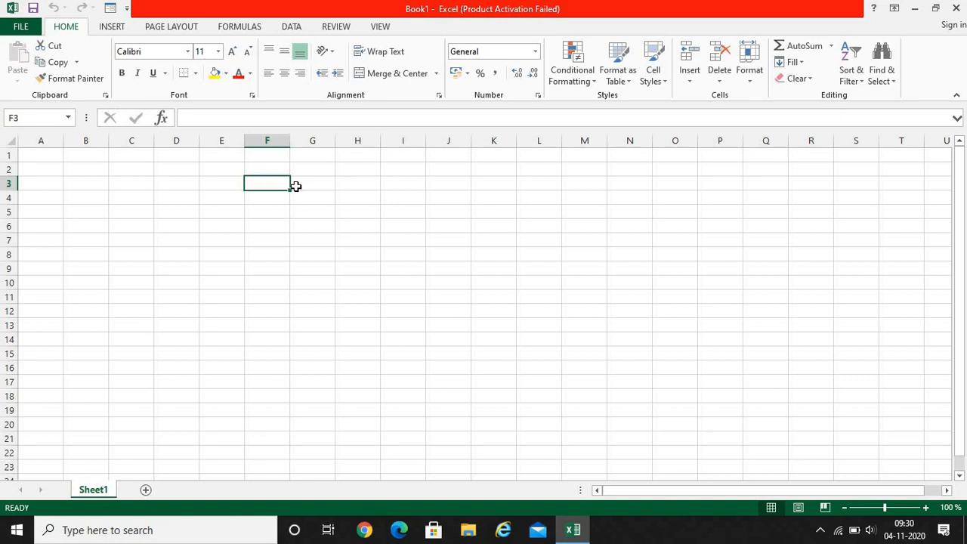
pyautogui.moveTo(300, 188); pyautogui.dragTo(435, 318)
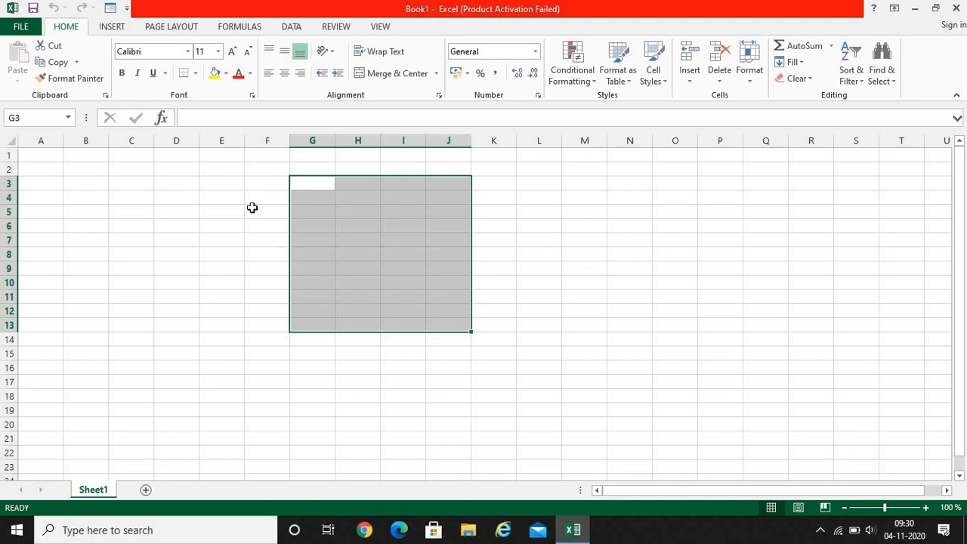
# Enter the column headings "Name" in F3 and "Marks" in G3
pyautogui.click(264, 185)
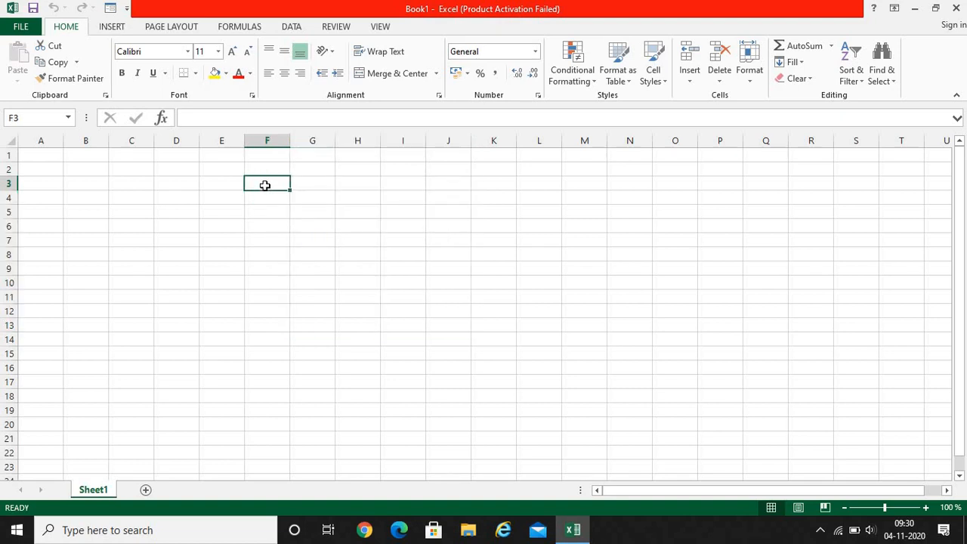
pyautogui.write('Name')
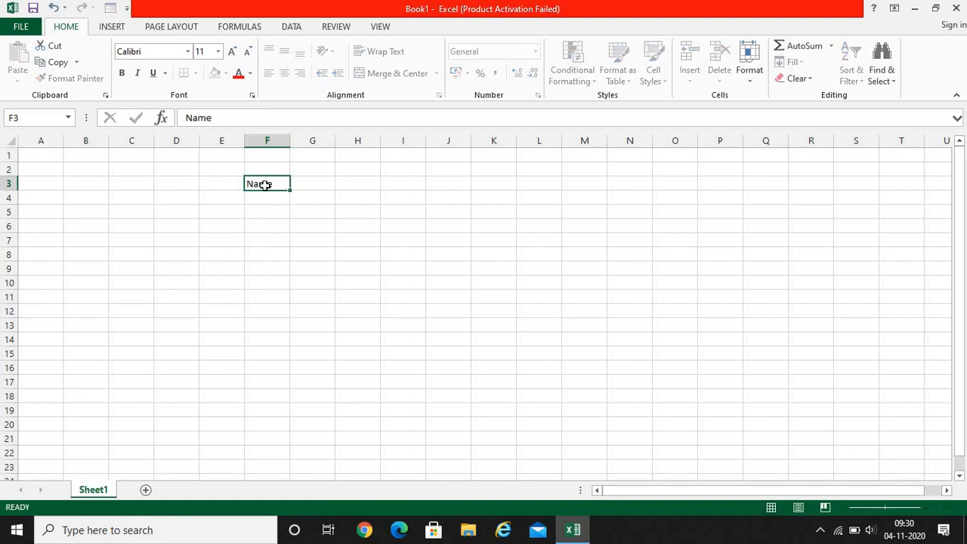
pyautogui.press('Tab')
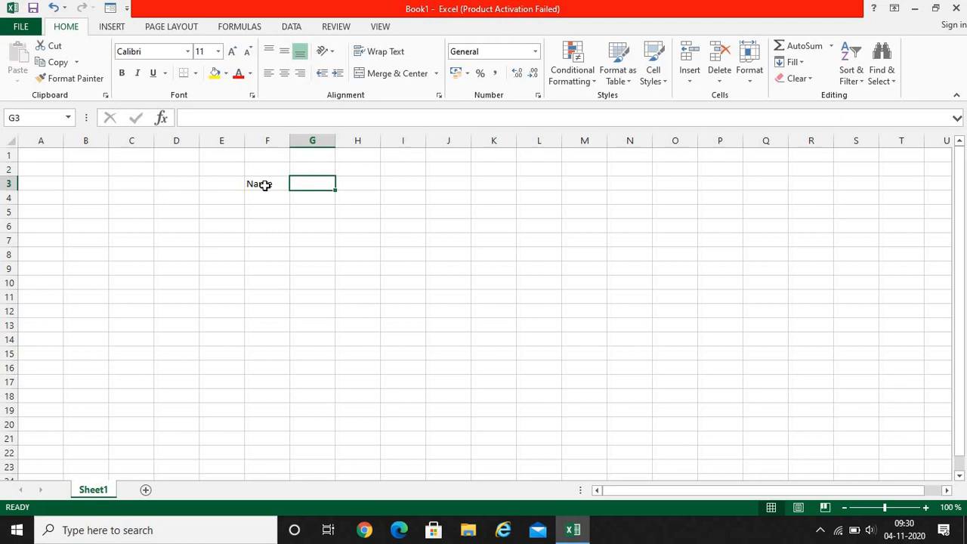
pyautogui.write('Mar')
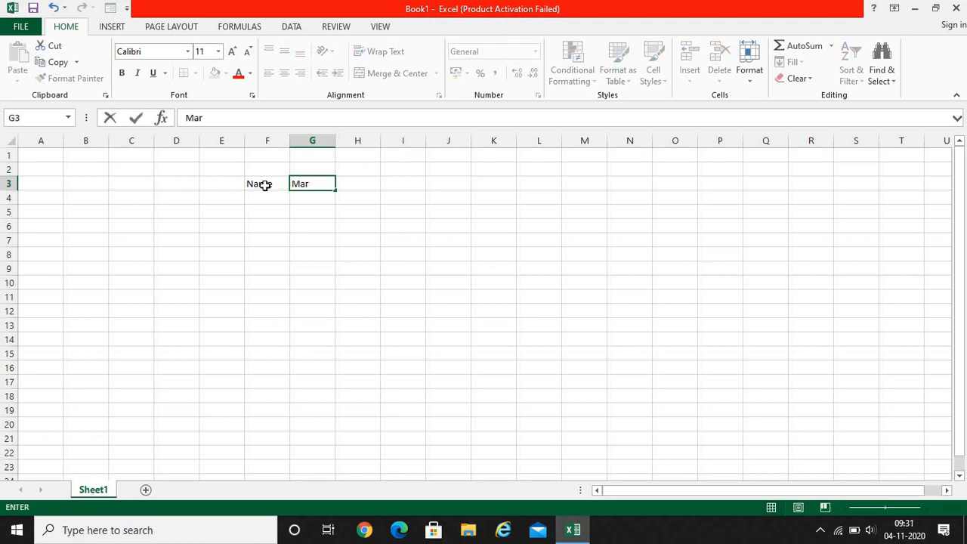
pyautogui.write('ks')
pyautogui.press('Return')
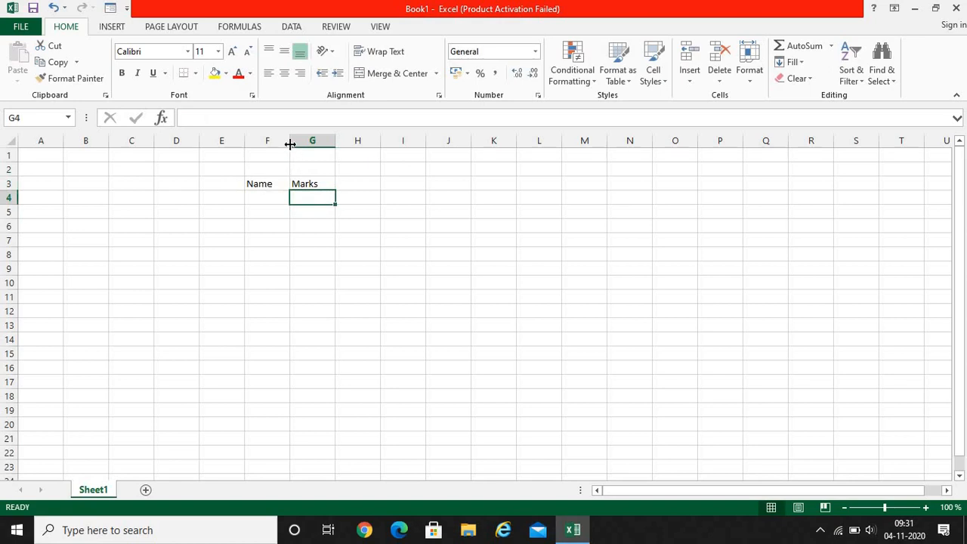
# Widen column F and fill row 4 with the first student's name in F4 and 87 in G4
pyautogui.moveTo(290, 142); pyautogui.dragTo(350, 141)
pyautogui.click(287, 195)
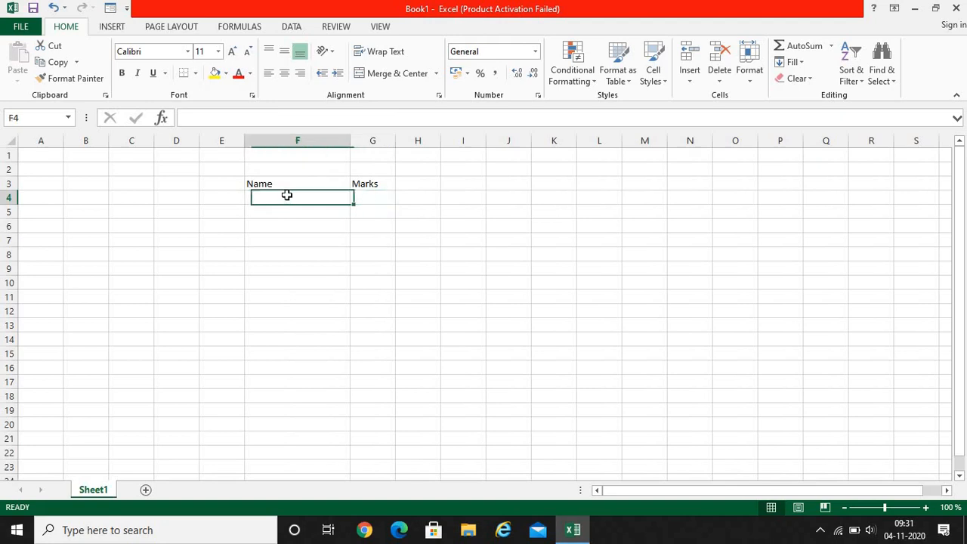
pyautogui.write('Ga')
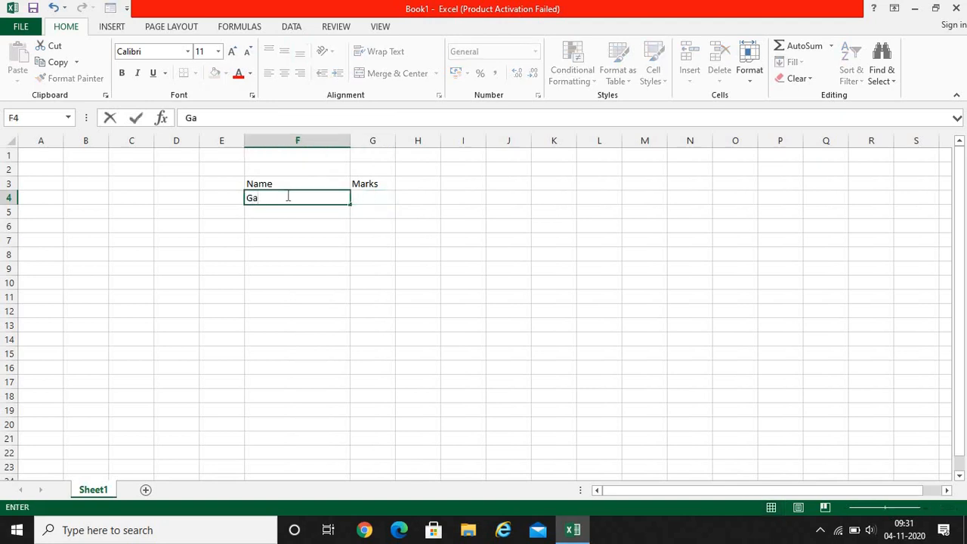
pyautogui.write('uri')
pyautogui.press('Tab')
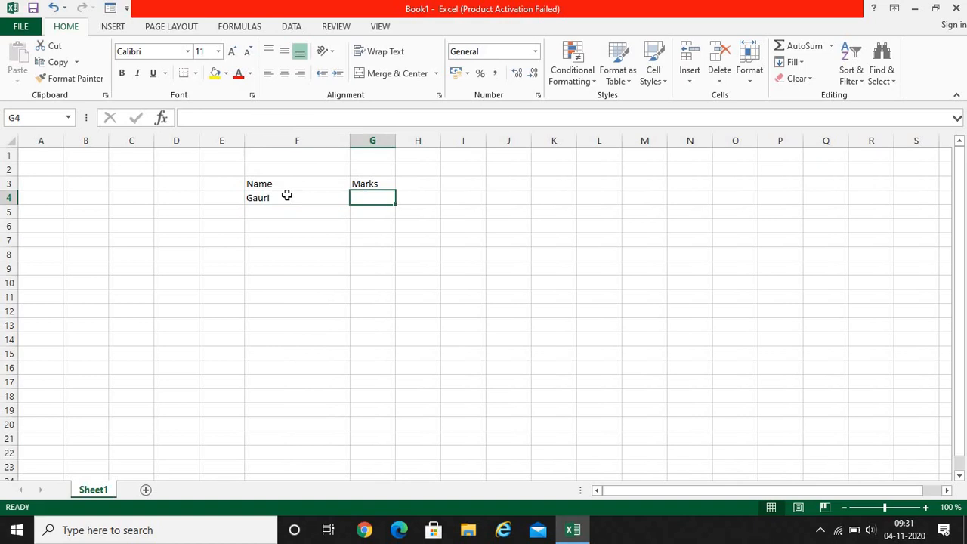
pyautogui.write('87')
pyautogui.press('Return')
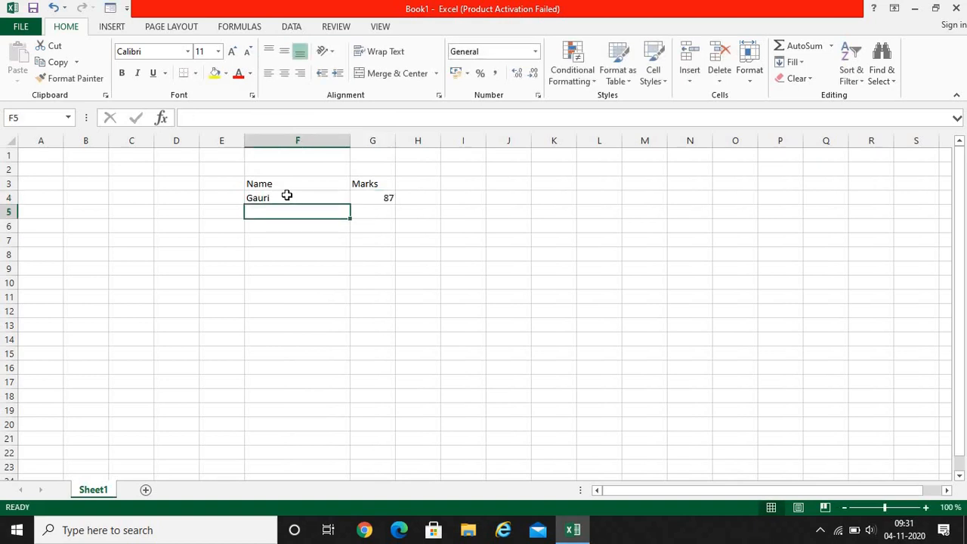
# Enter the second student's name in F5 and the mark 79 in G5
pyautogui.press('Left')
pyautogui.press('Right')
pyautogui.write('J')
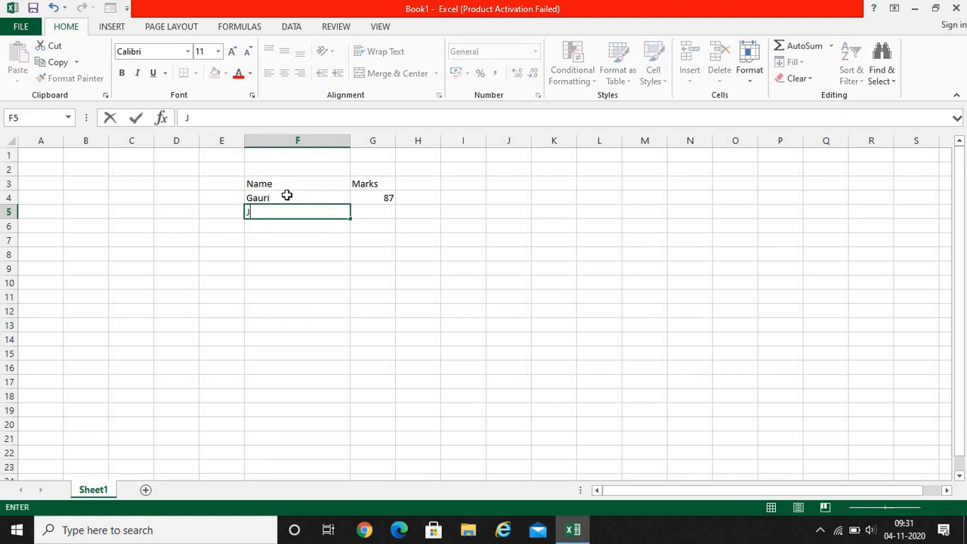
pyautogui.write('ulia')
pyautogui.press('Tab')
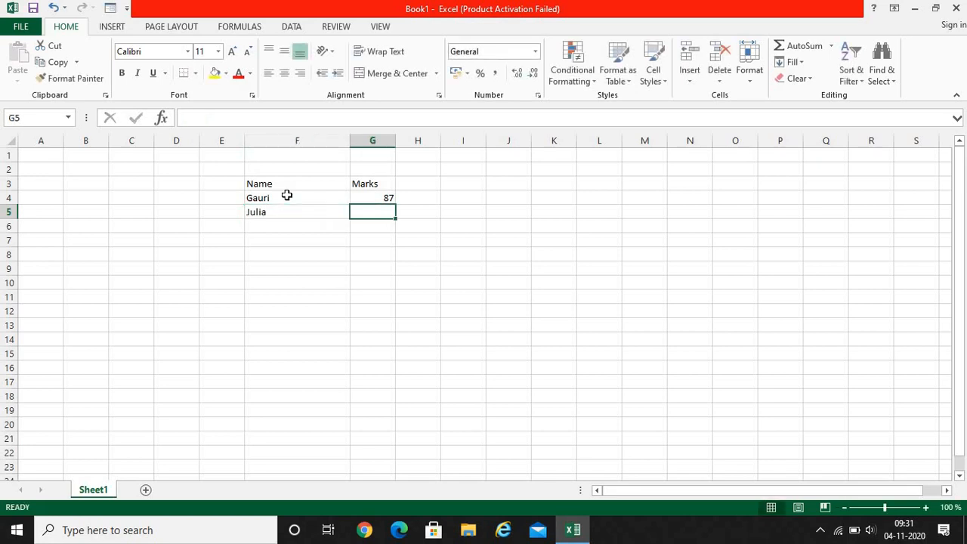
pyautogui.write('79')
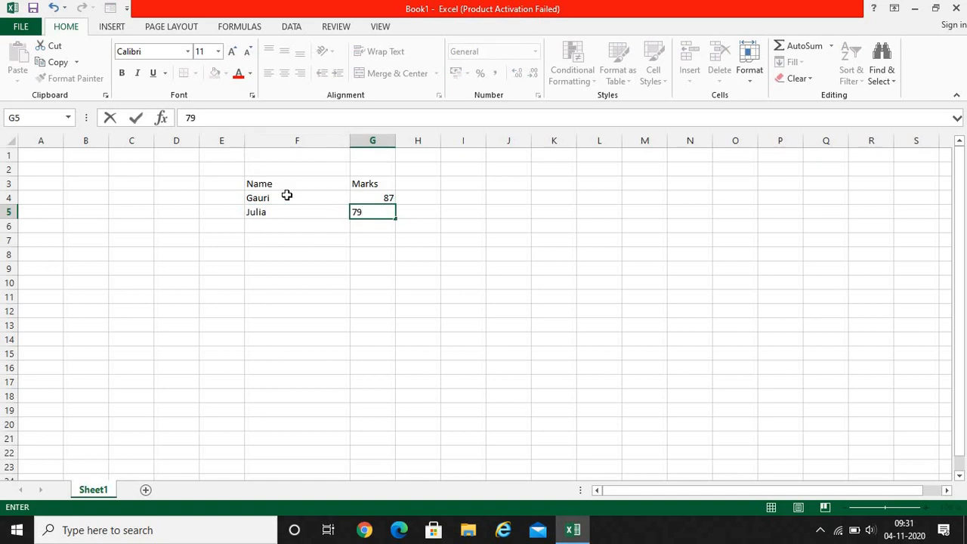
pyautogui.press('Return')
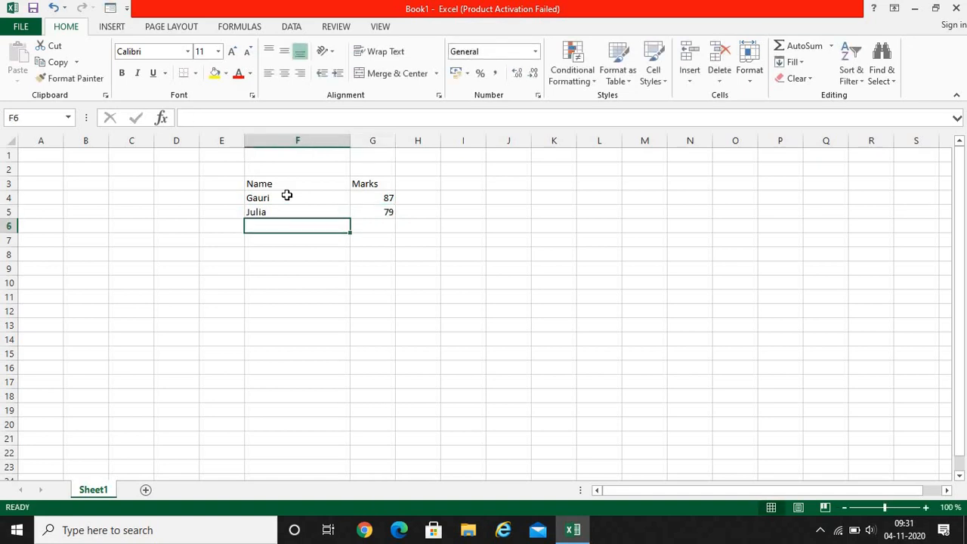
# Enter the third student's name in F6 and the mark 83 in G6
pyautogui.write('Jin')
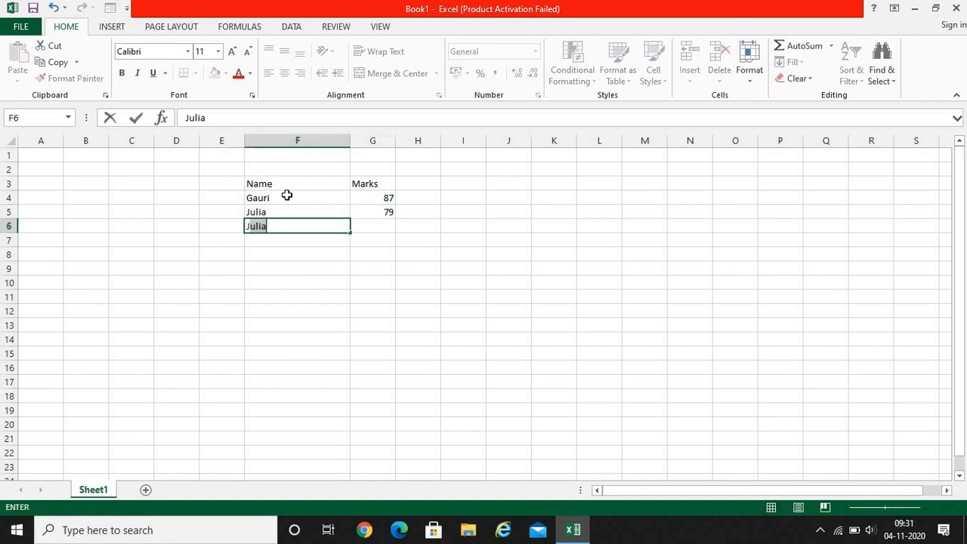
pyautogui.write('ia')
pyautogui.press('Tab')
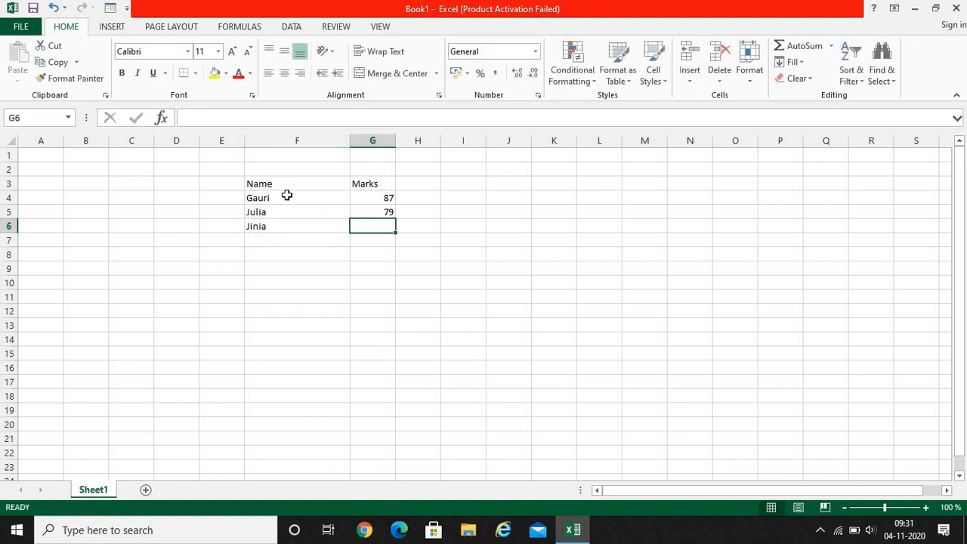
pyautogui.write('83')
pyautogui.press('Return')
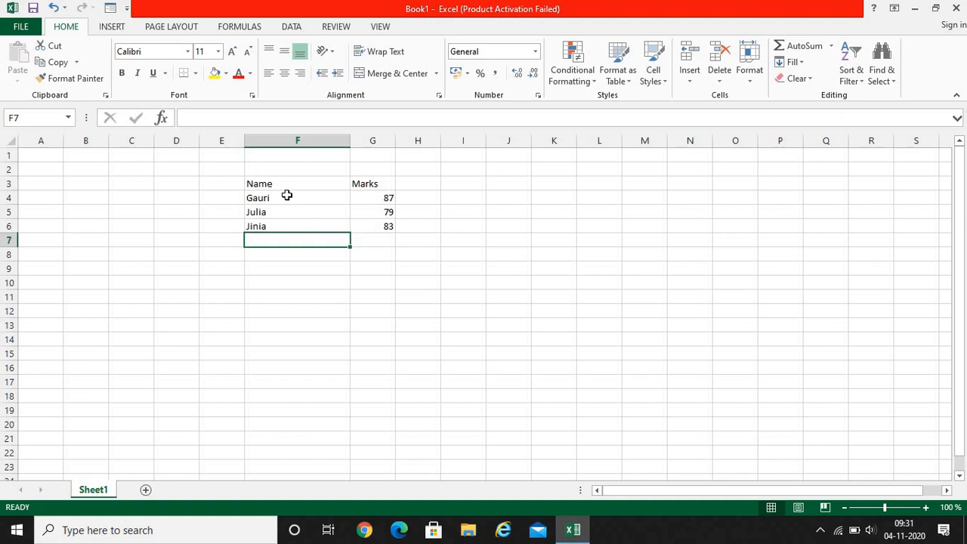
# Enter the fourth student's name in F7 and the mark 56 in G7
pyautogui.write('Rohit')
pyautogui.press('Tab')
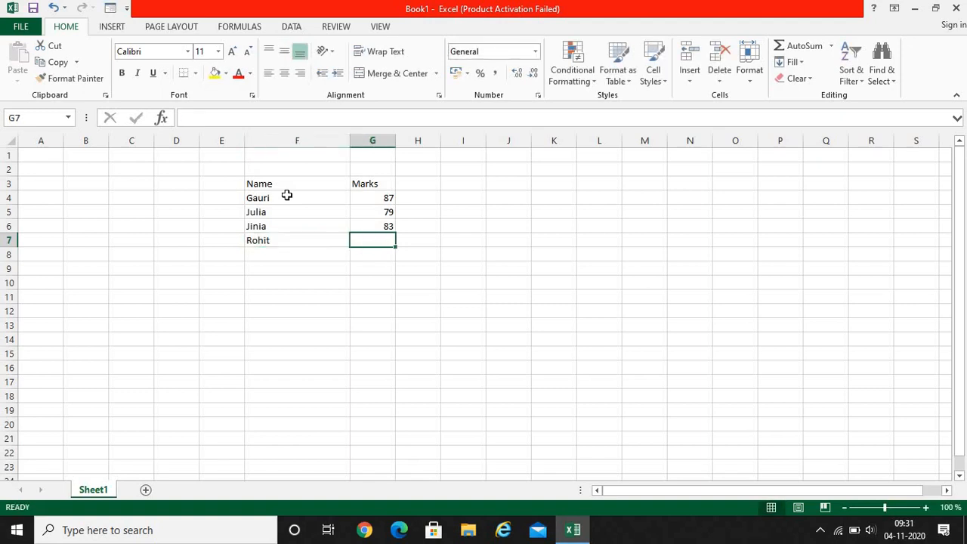
pyautogui.write('56')
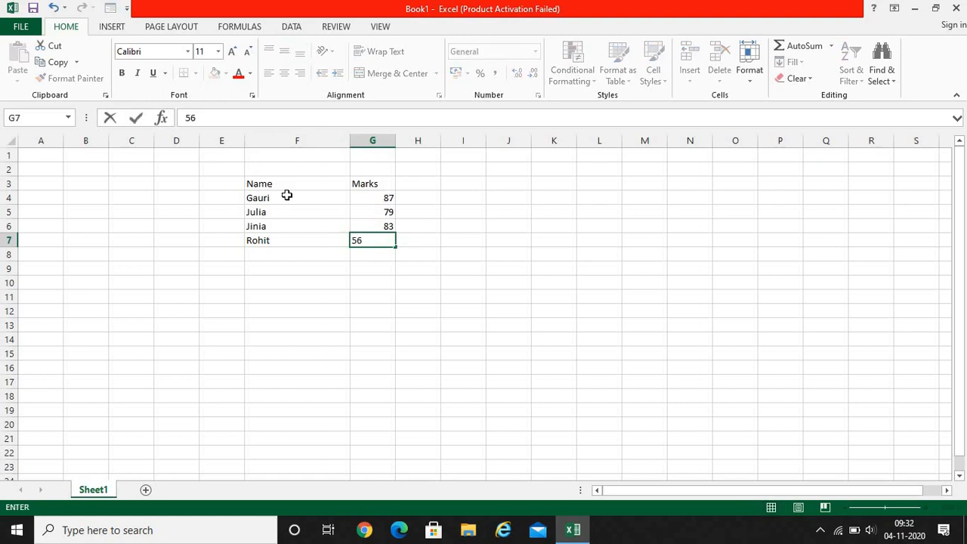
pyautogui.press('Return')
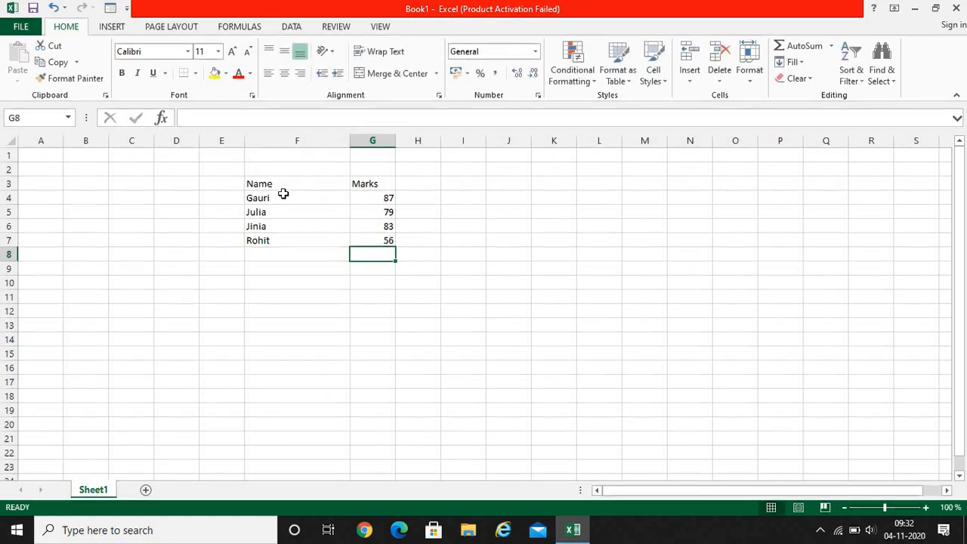
# Edit the second student's mark in G5 so that it reads 99
pyautogui.moveTo(279, 183); pyautogui.dragTo(373, 233)
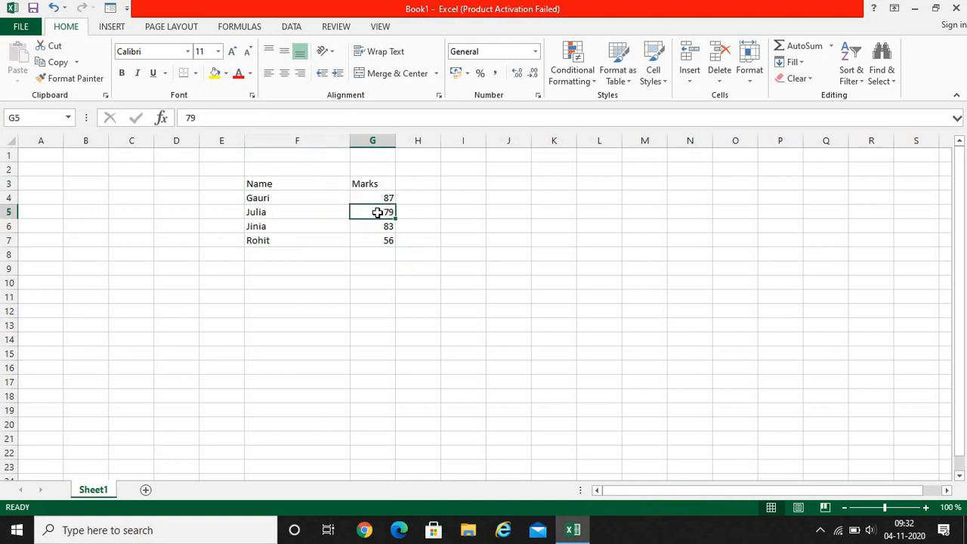
pyautogui.doubleClick(382, 212)
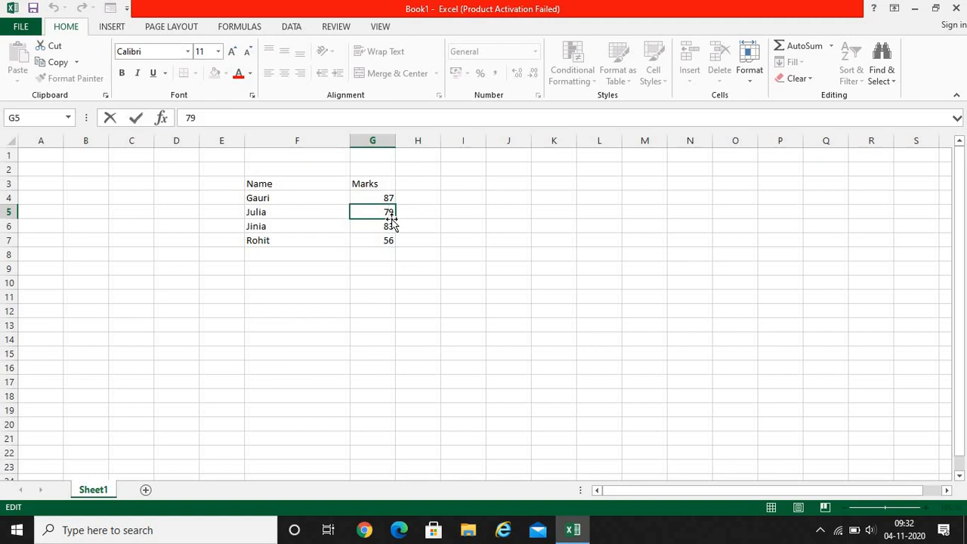
pyautogui.press('BackSpace')
pyautogui.write('9')
pyautogui.press('Return')
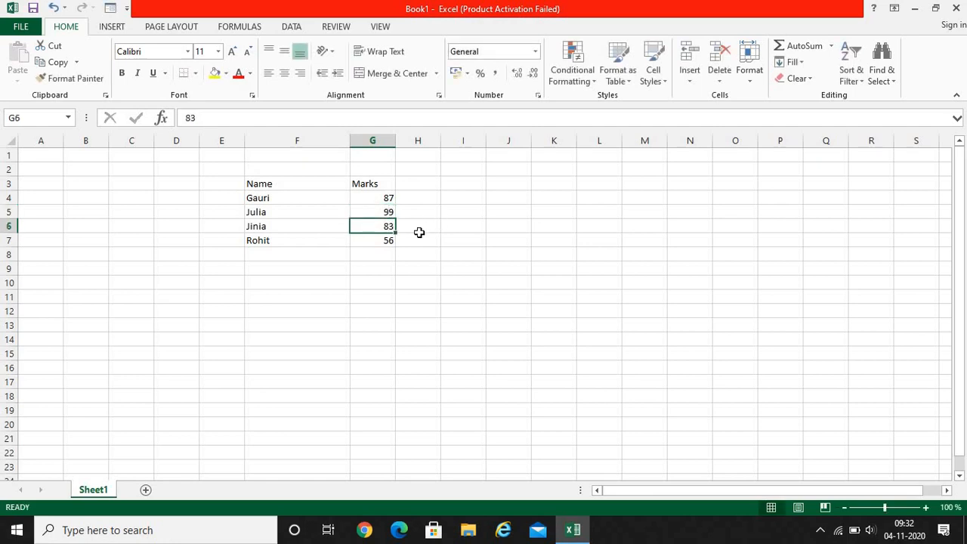
pyautogui.click(385, 212)
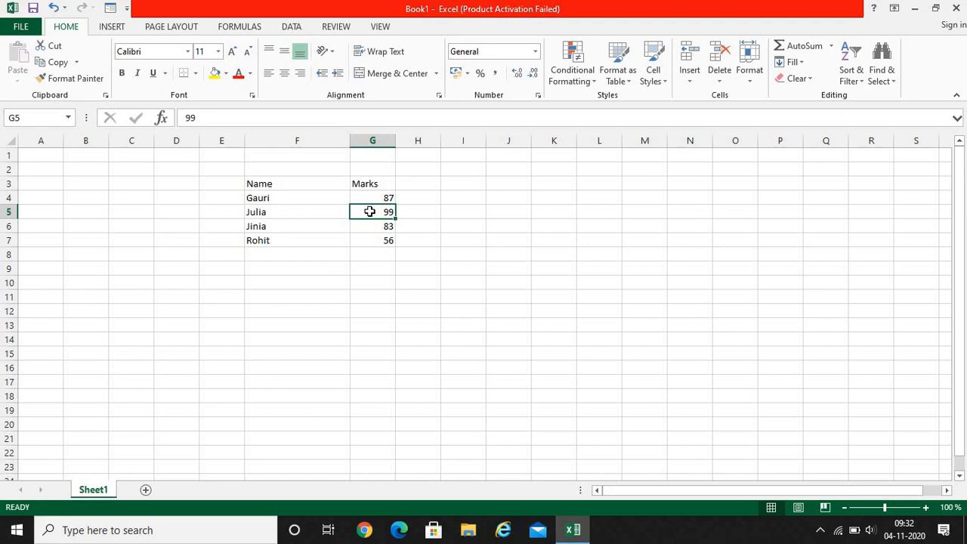
# Replace the fourth student's name in F7 with a different first name
pyautogui.click(275, 240)
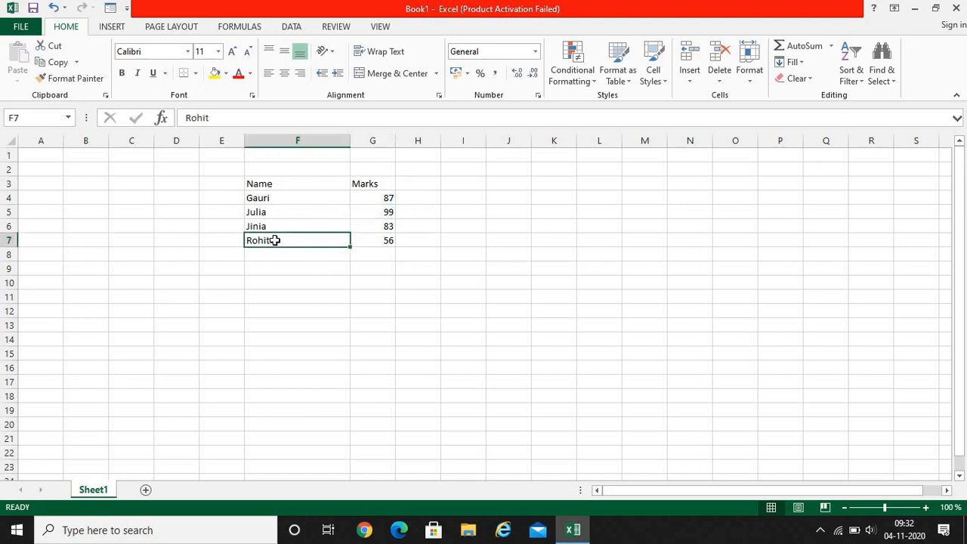
pyautogui.press('Delete')
pyautogui.write('Rohan')
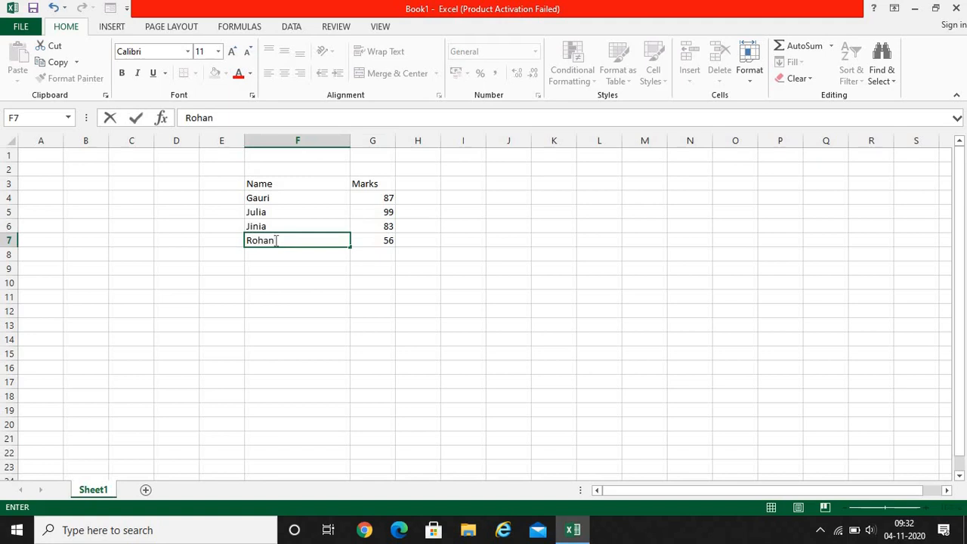
pyautogui.press('Return')
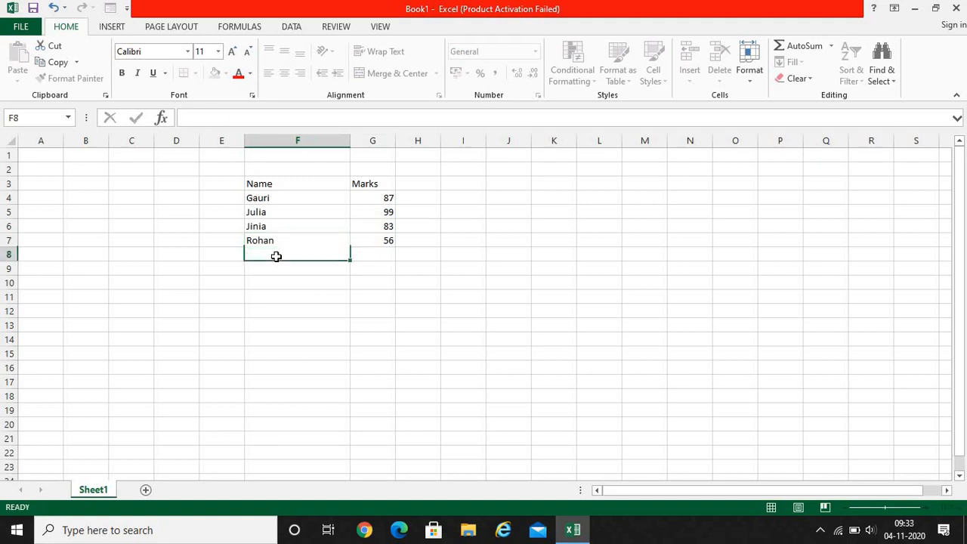
pyautogui.click(284, 240)
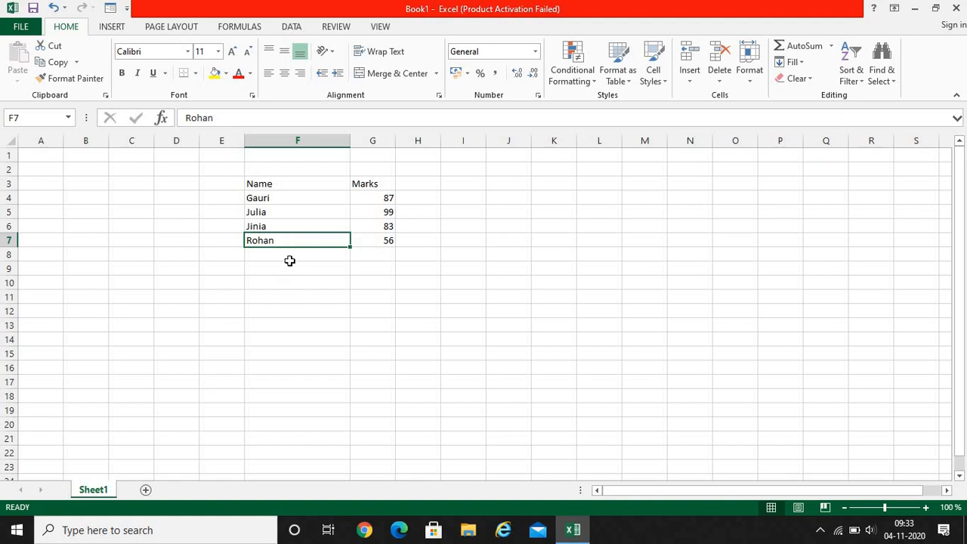
# Enter the fifth student's name in F8 and the mark 72 in G8
pyautogui.click(290, 256)
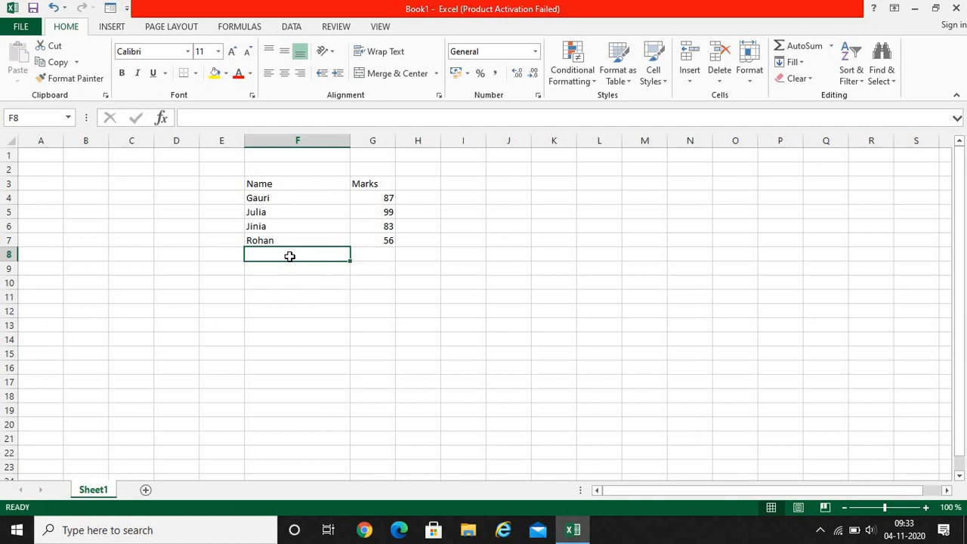
pyautogui.write('Henna')
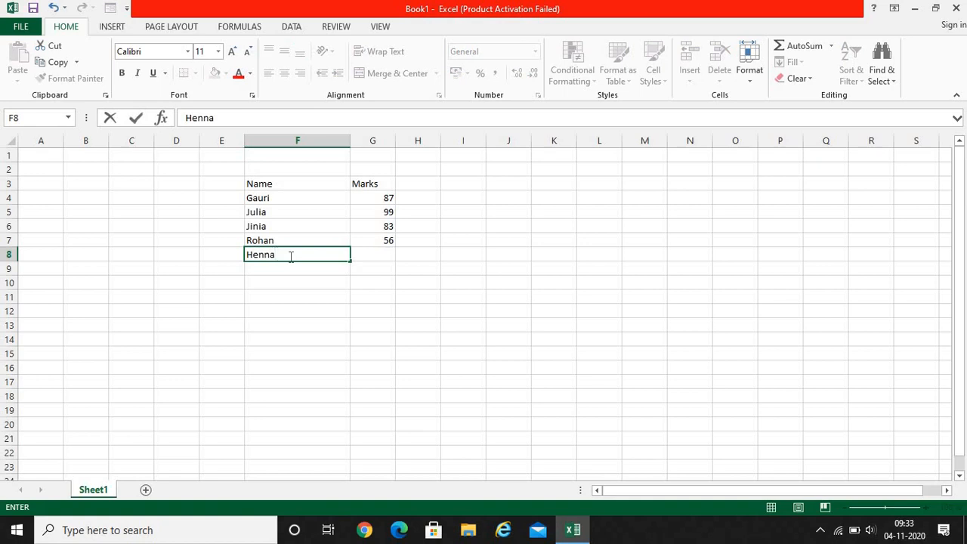
pyautogui.press('Tab')
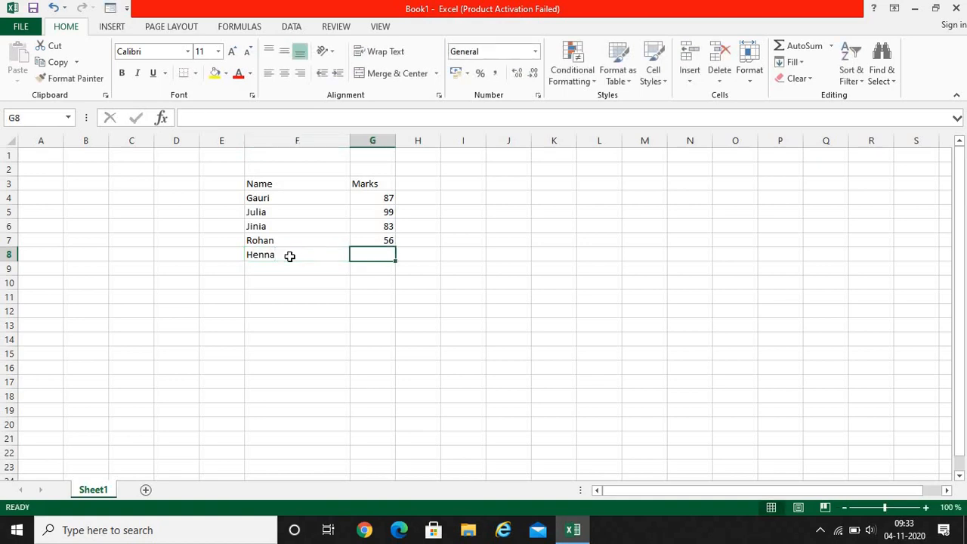
pyautogui.write('72')
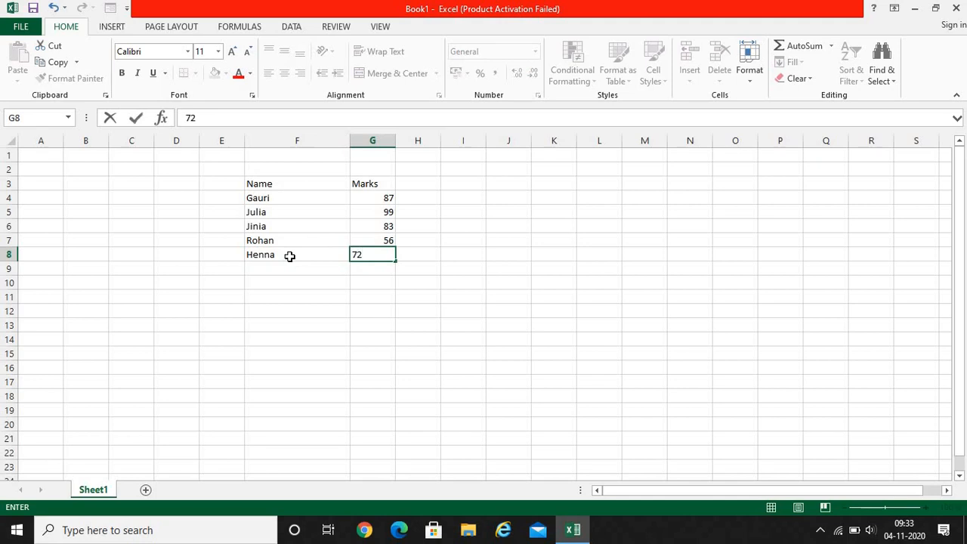
pyautogui.press('Return')
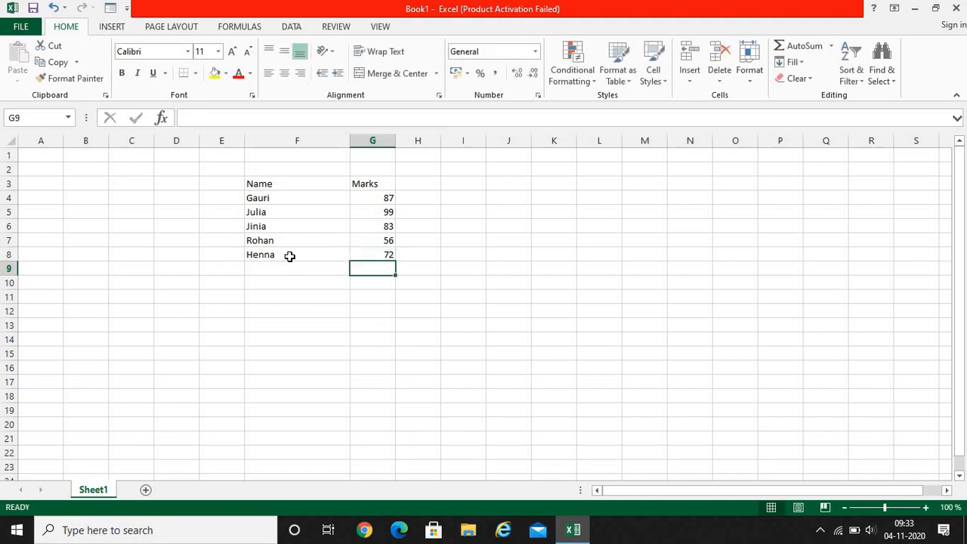
# Clear the fifth student's name from F8 and the mark from G8
pyautogui.click(271, 255)
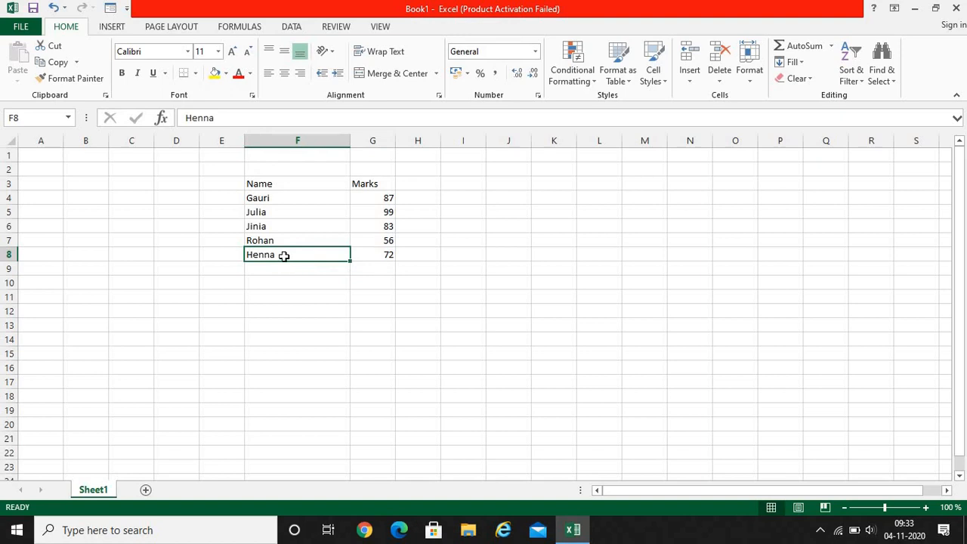
pyautogui.press('Delete')
pyautogui.click(375, 257)
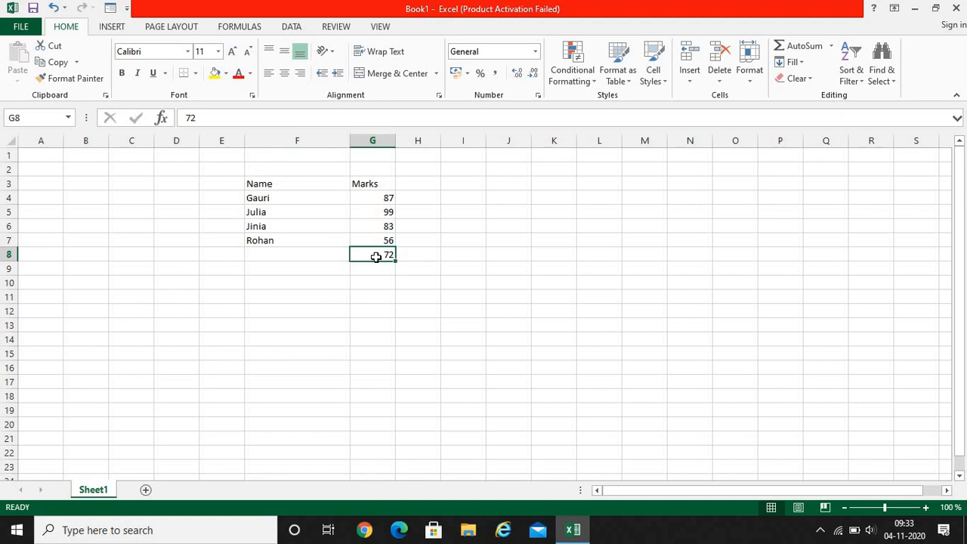
pyautogui.press('BackSpace')
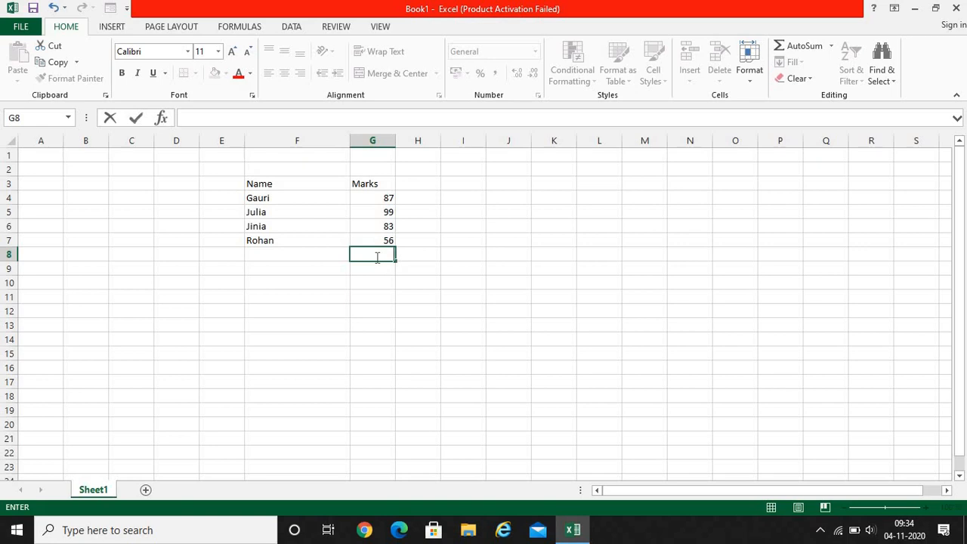
pyautogui.press('F2')
# Copy the Name and Marks table in F3:G7 and paste the copy starting at K6
pyautogui.moveTo(272, 185); pyautogui.dragTo(376, 239)
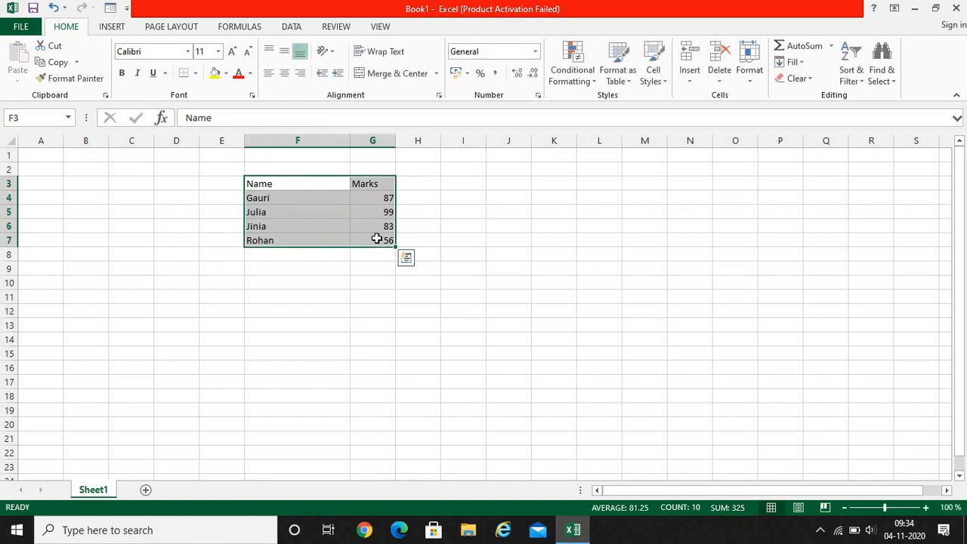
pyautogui.rightClick(377, 239)
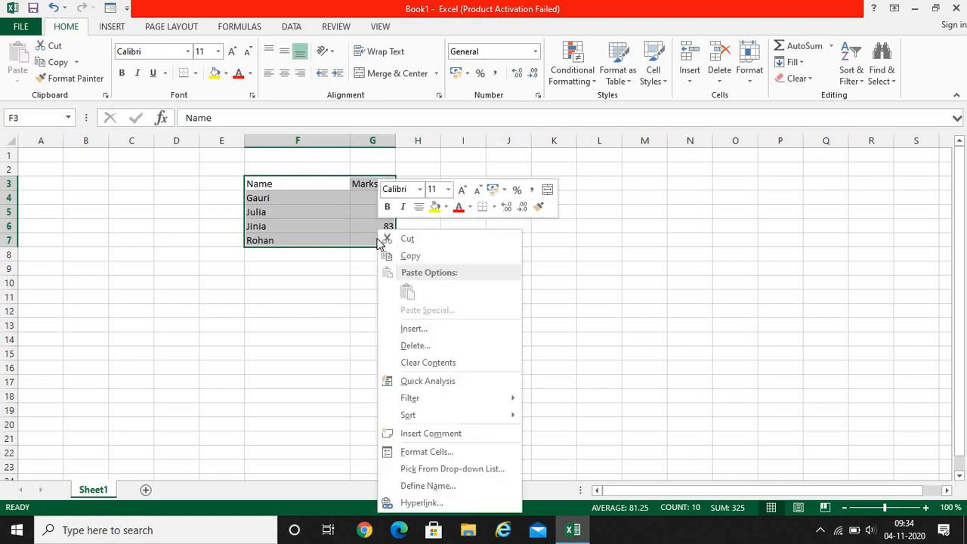
pyautogui.click(404, 256)
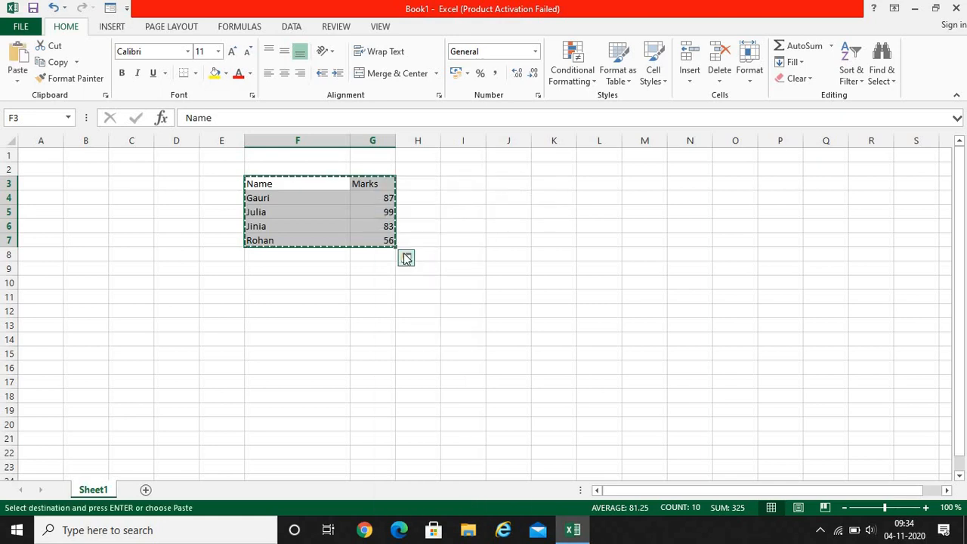
pyautogui.click(554, 225)
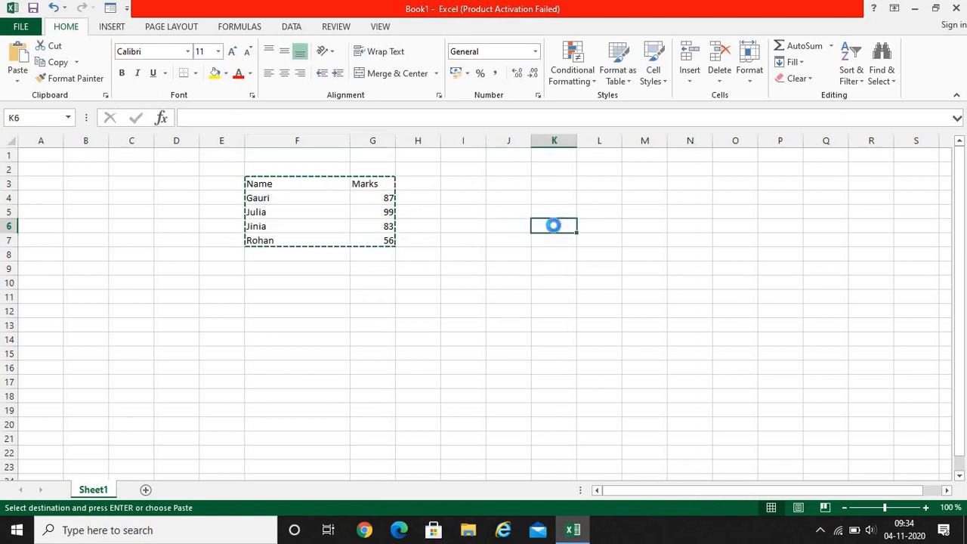
pyautogui.hotkey('ctrl', 'v')
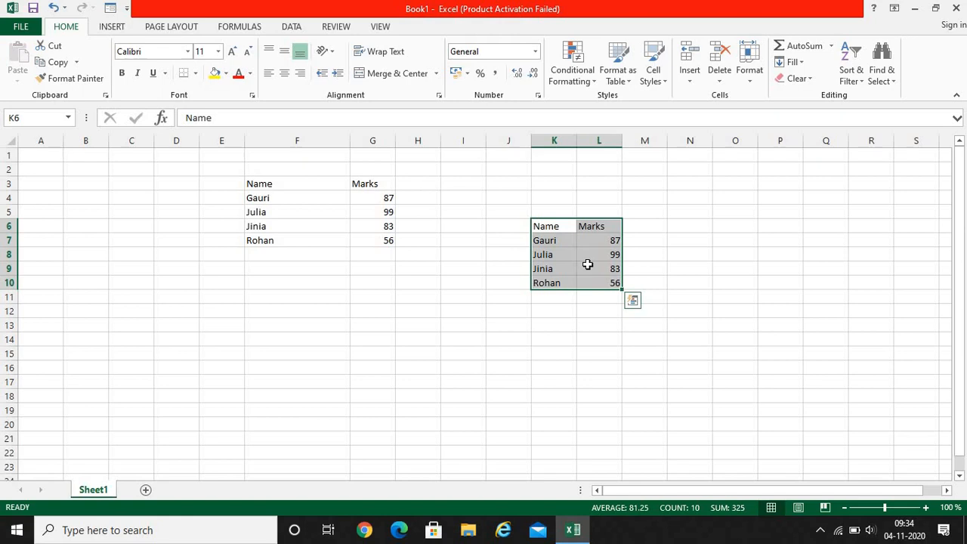
# Fill the table in F3:G7 down to row 15, and undo the fill
pyautogui.click(278, 185)
pyautogui.moveTo(284, 187); pyautogui.dragTo(371, 237)
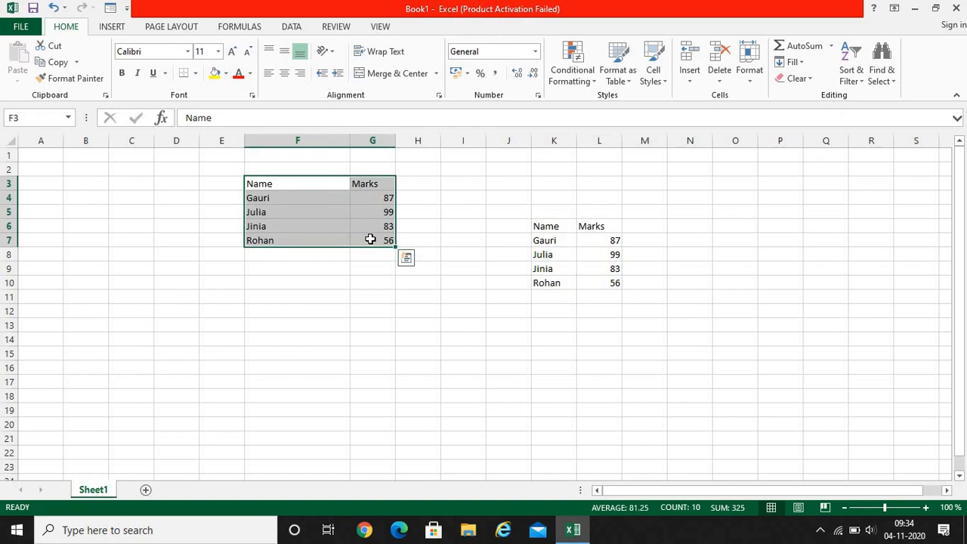
pyautogui.click(278, 185)
pyautogui.moveTo(278, 185); pyautogui.dragTo(369, 250)
pyautogui.moveTo(396, 247); pyautogui.dragTo(393, 365)
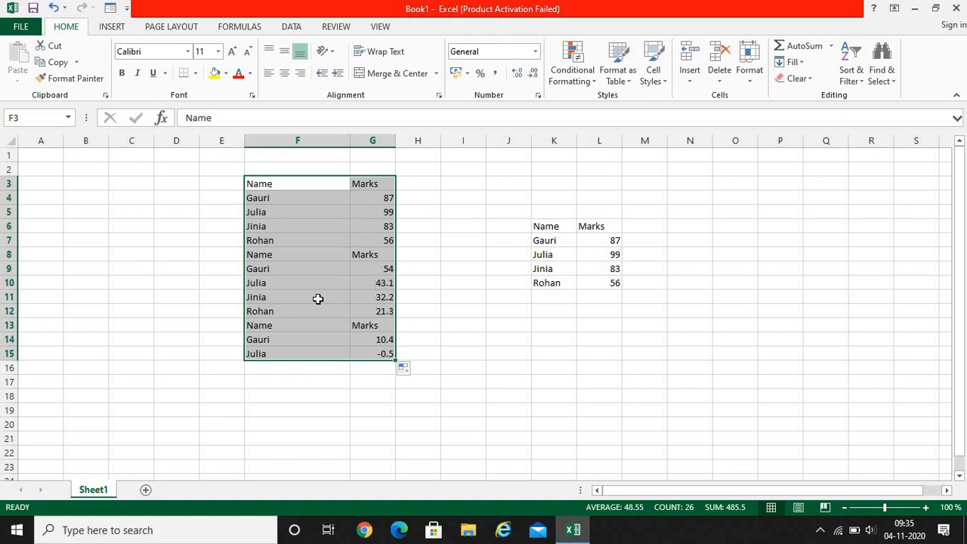
pyautogui.hotkey('ctrl', 'z')
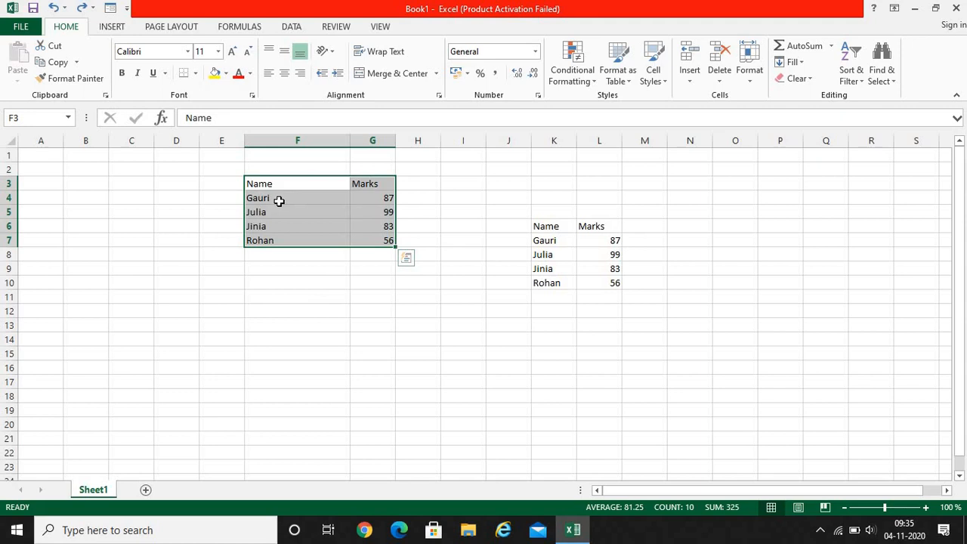
# Move the whole Name and Marks table from F3:G7 so that it starts at F15
pyautogui.moveTo(286, 219)
pyautogui.mouseDown()
pyautogui.moveTo(291, 328)
pyautogui.moveTo(286, 228)
pyautogui.mouseUp()
pyautogui.moveTo(272, 188); pyautogui.dragTo(375, 239)
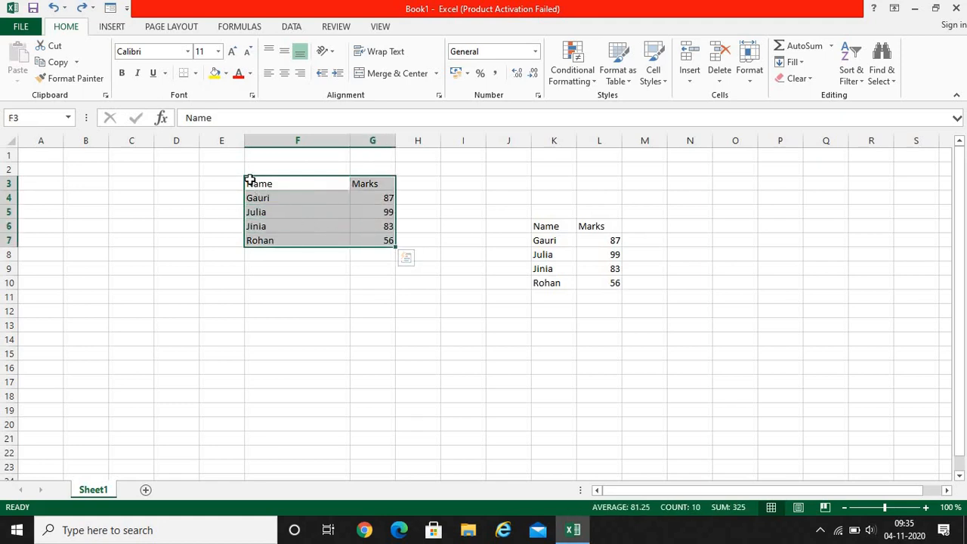
pyautogui.moveTo(243, 175); pyautogui.dragTo(267, 351)
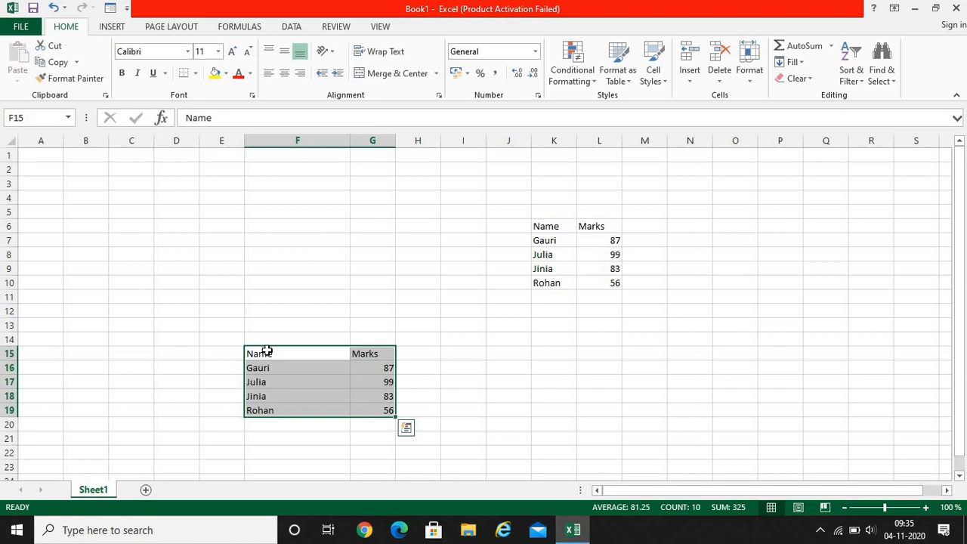
# Cut the table in F15:G19 and paste it at F3, and move it back to start at F15
pyautogui.rightClick(302, 368)
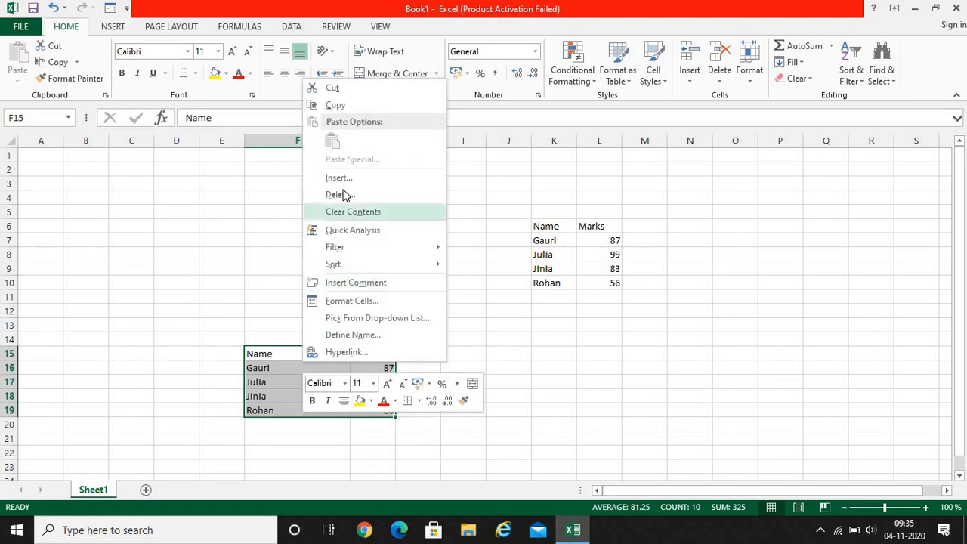
pyautogui.click(337, 88)
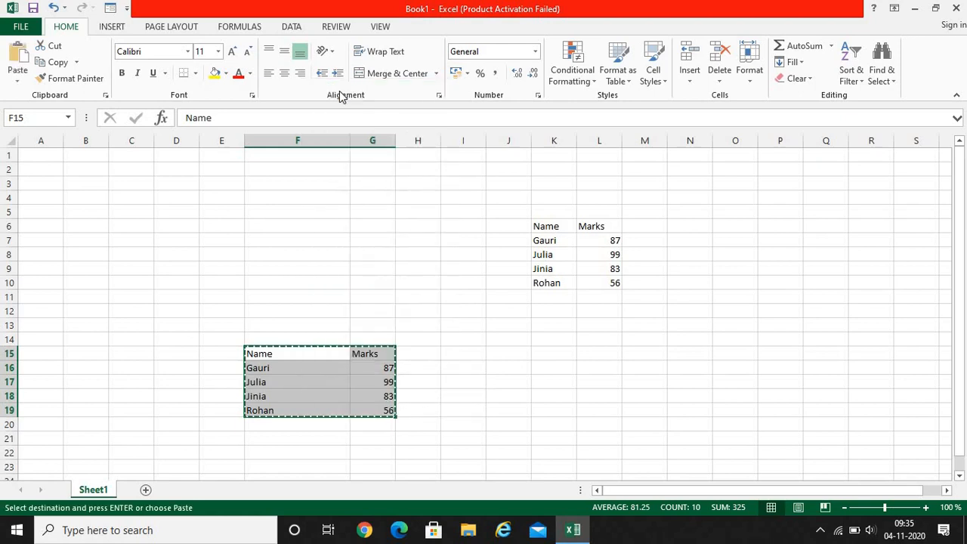
pyautogui.click(285, 182)
pyautogui.hotkey('ctrl', 'v')
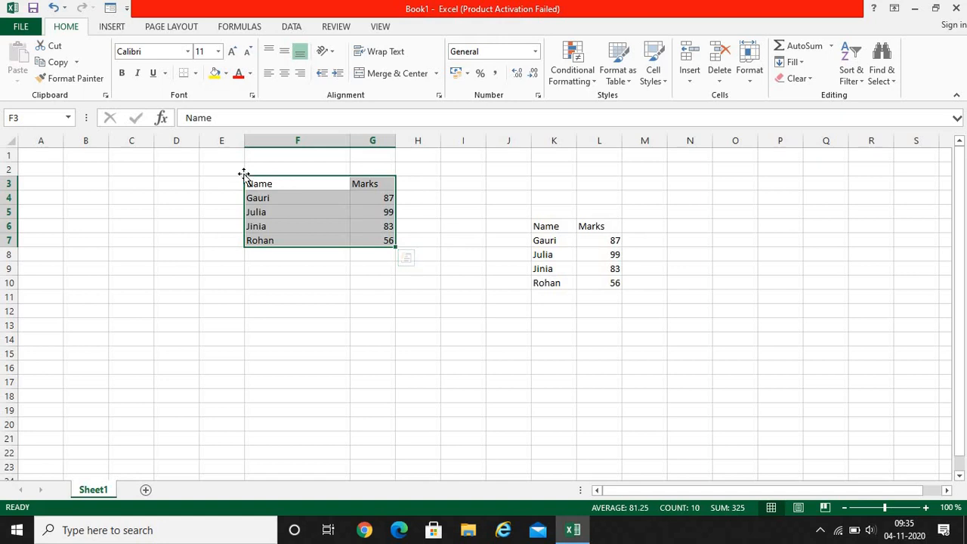
pyautogui.moveTo(242, 174); pyautogui.dragTo(268, 352)
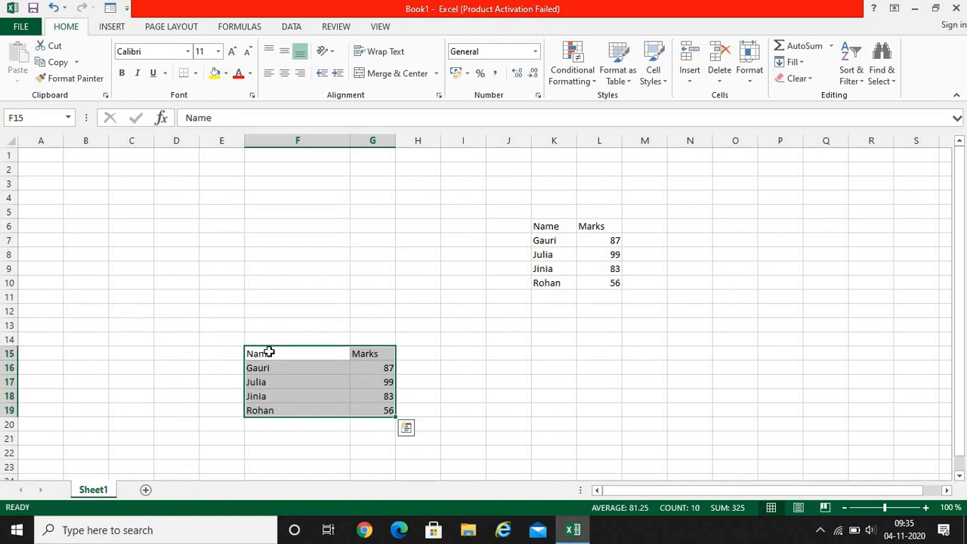